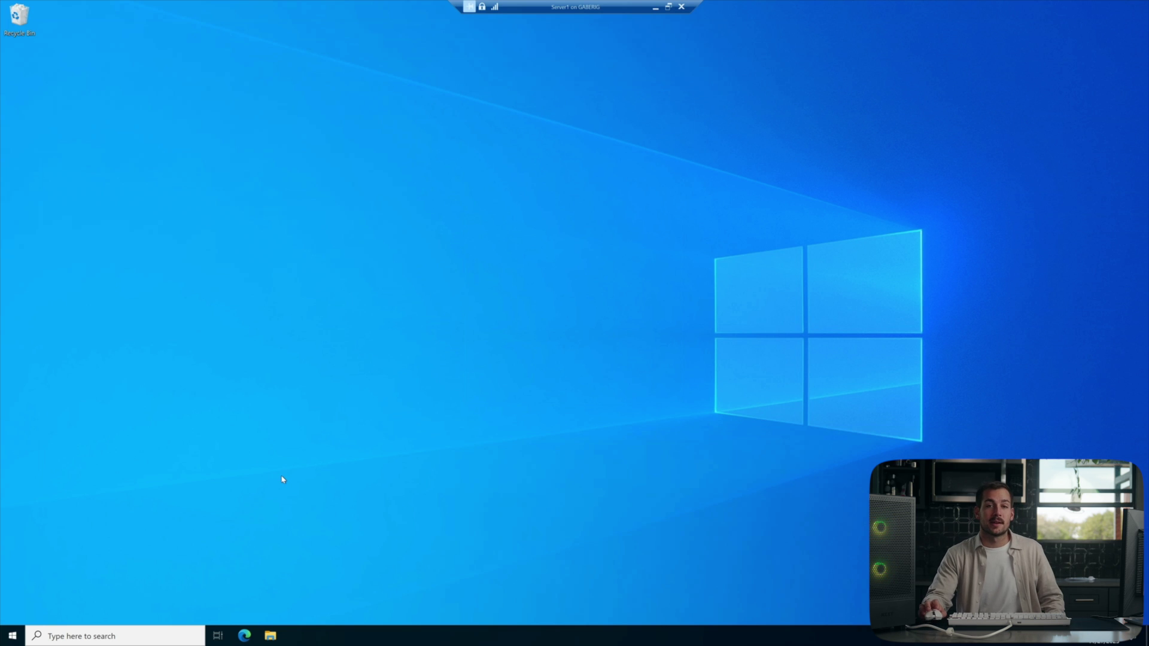
Launch Disk Management from the taskbar search and drag its window toward the centre.
{"action": "left_click", "coordinate": [93, 635]}
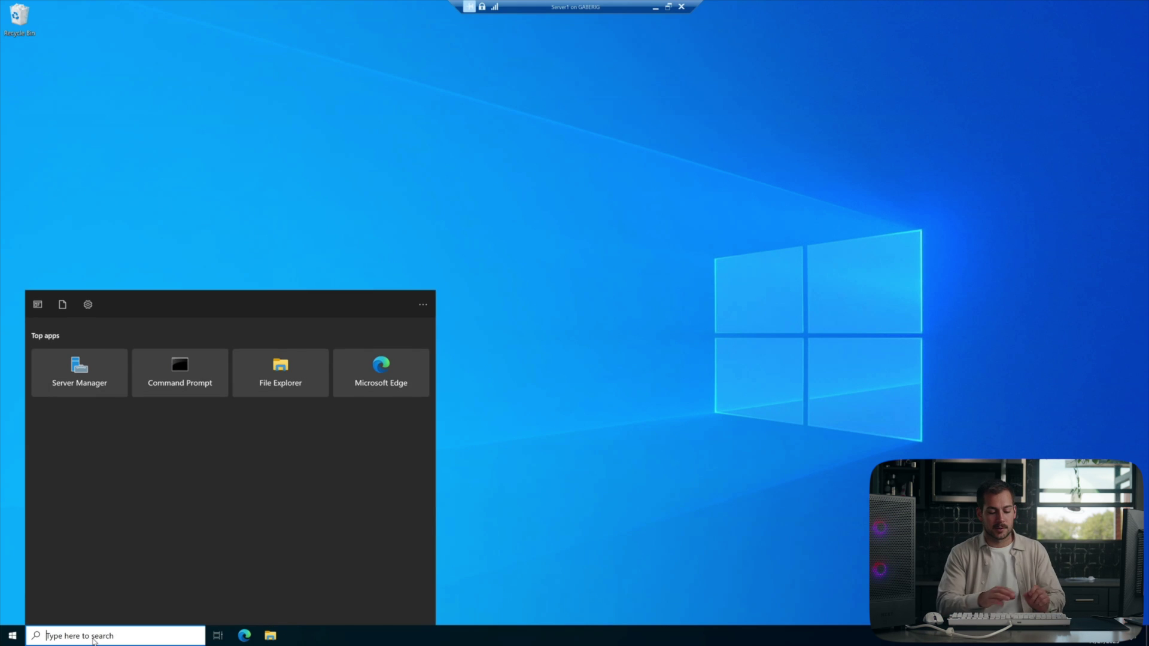
{"action": "type", "text": "di"}
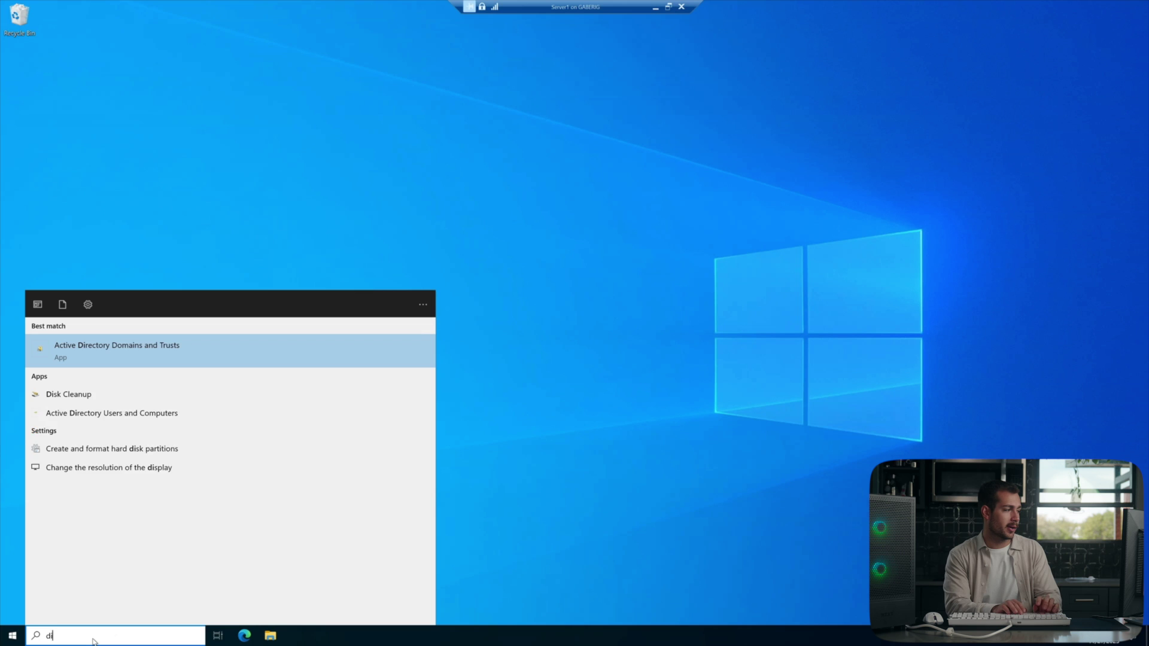
{"action": "type", "text": "sk mana"}
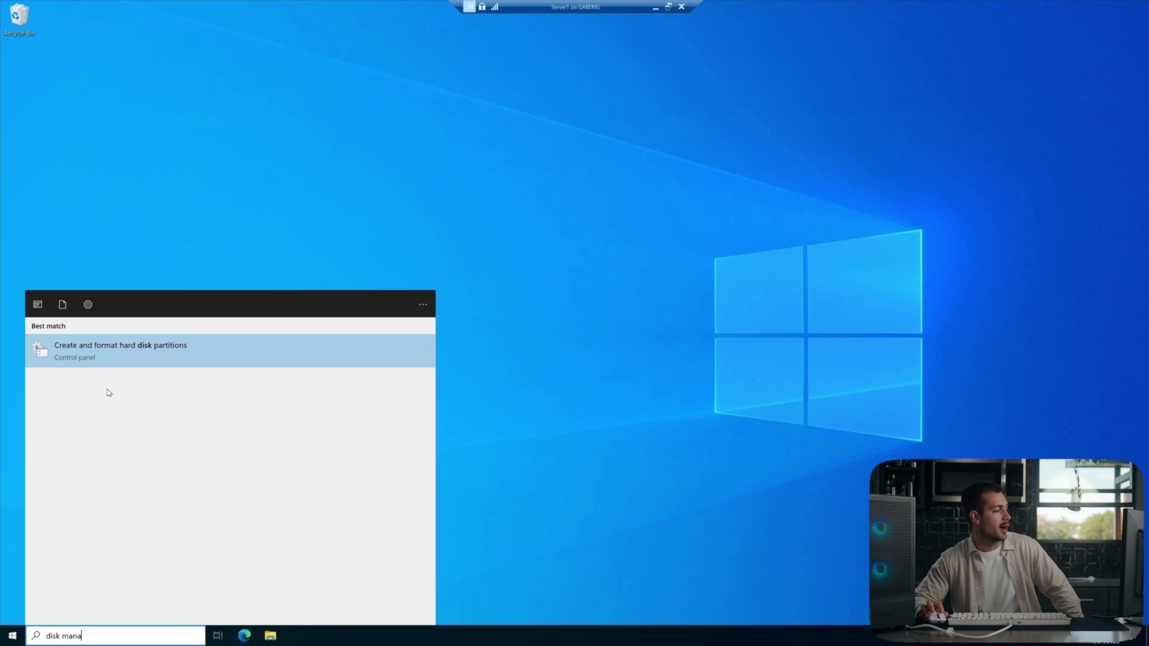
{"action": "left_click", "coordinate": [98, 362]}
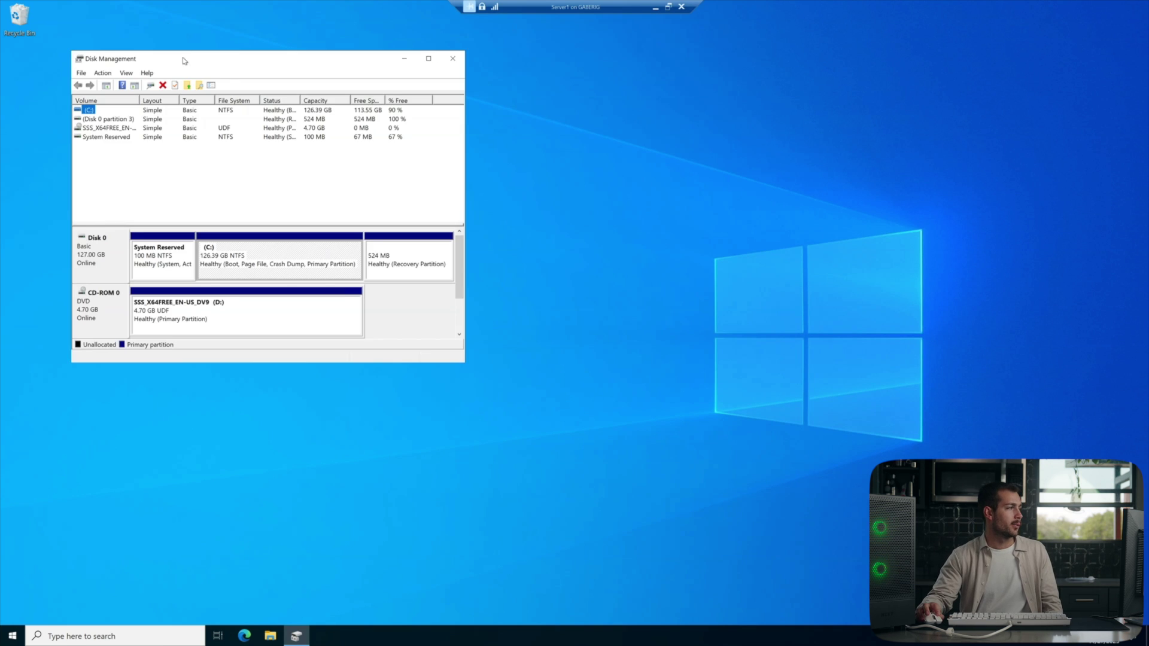
{"action": "left_click_drag", "start_coordinate": [184, 60], "coordinate": [729, 127]}
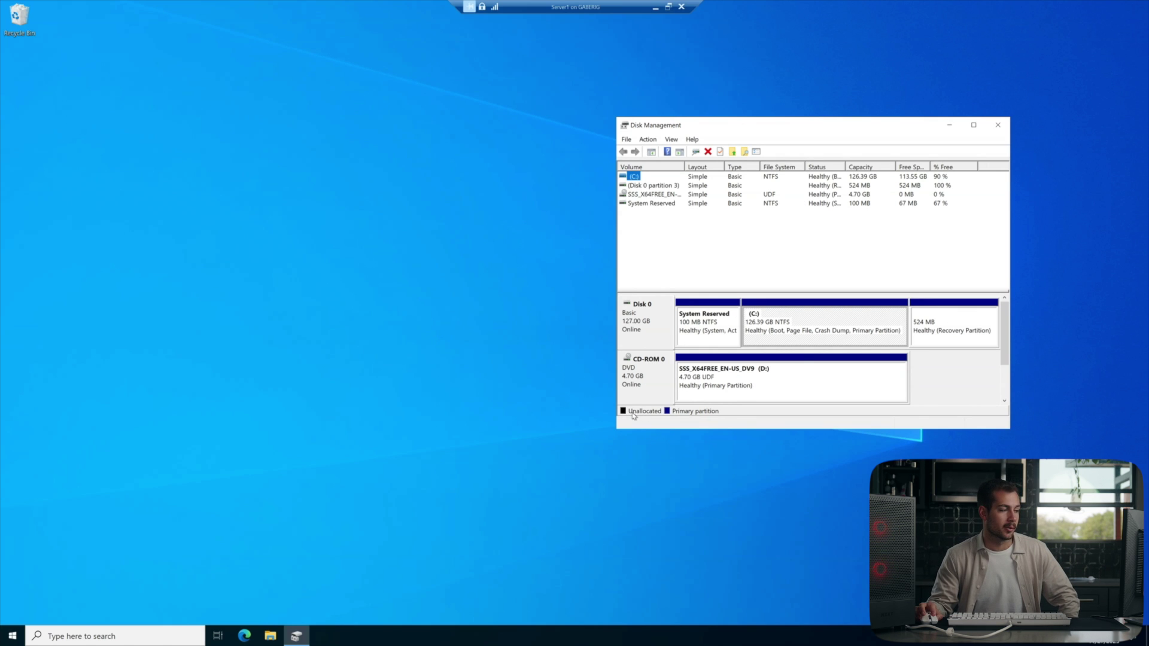
{"action": "left_click_drag", "start_coordinate": [729, 124], "coordinate": [571, 113]}
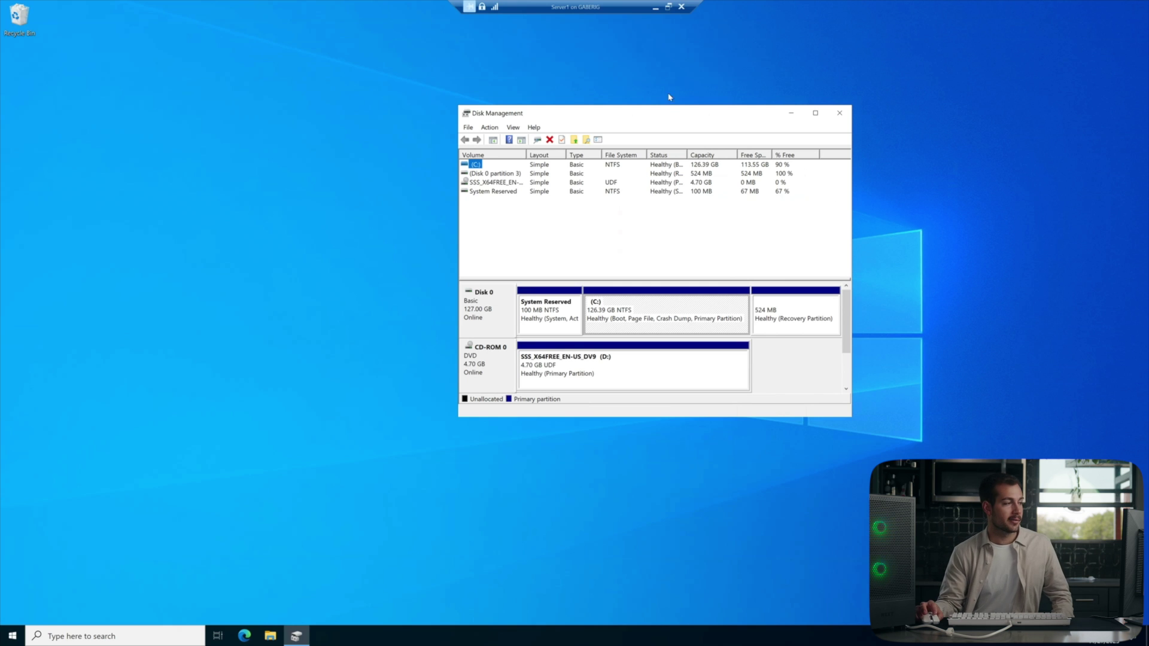
{"action": "left_click_drag", "start_coordinate": [672, 108], "coordinate": [864, 117]}
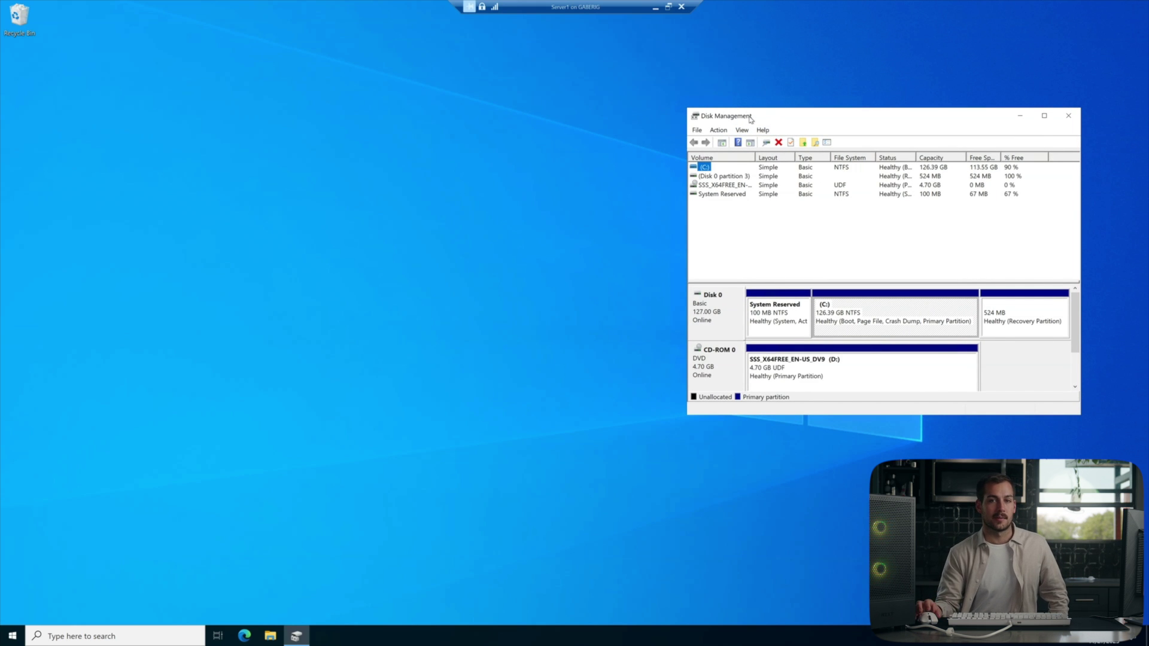
{"action": "left_click_drag", "start_coordinate": [793, 118], "coordinate": [776, 112]}
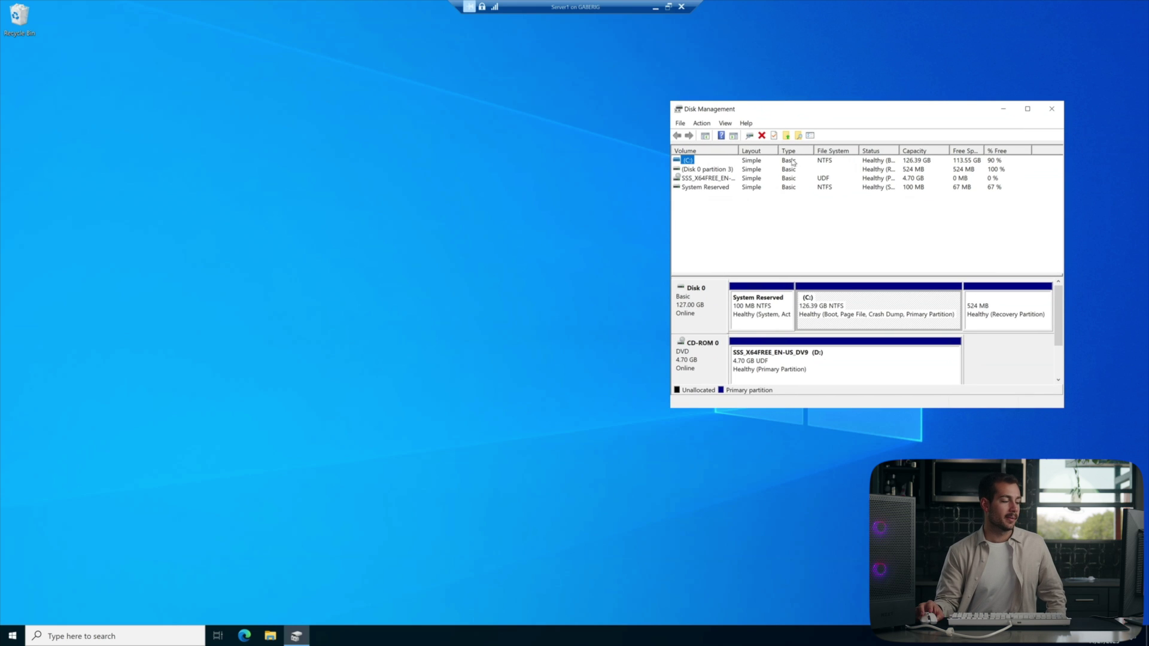
Show and dismiss Disk 0's context menu twice, then close Disk Management.
{"action": "right_click", "coordinate": [712, 315]}
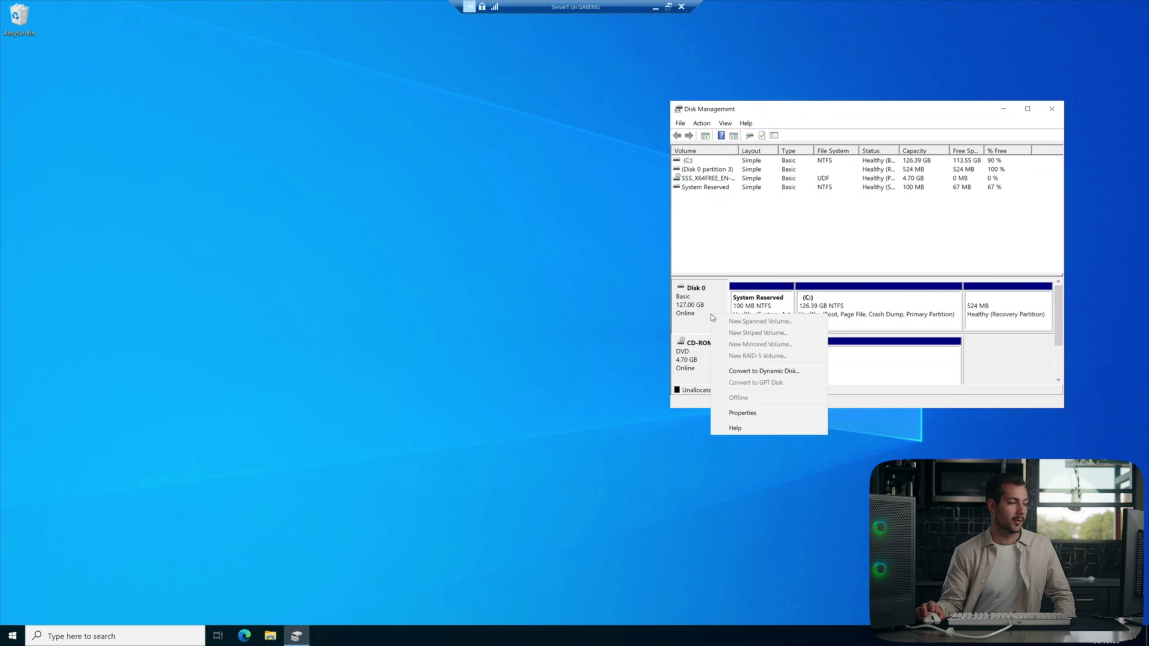
{"action": "left_click", "coordinate": [700, 307]}
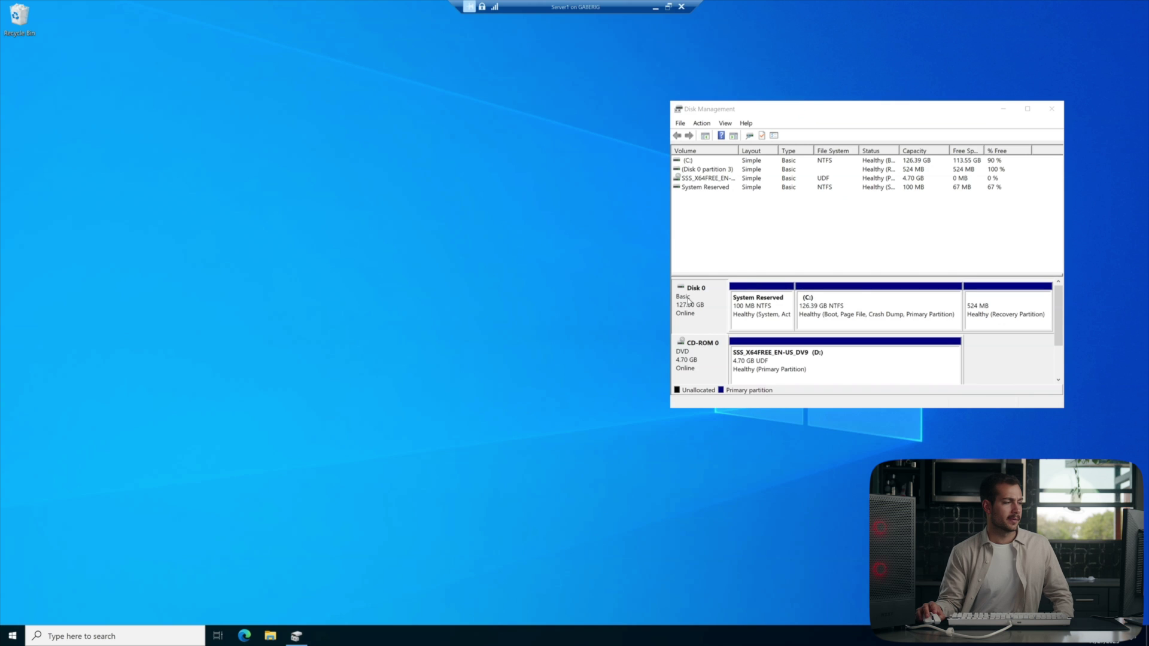
{"action": "right_click", "coordinate": [715, 300]}
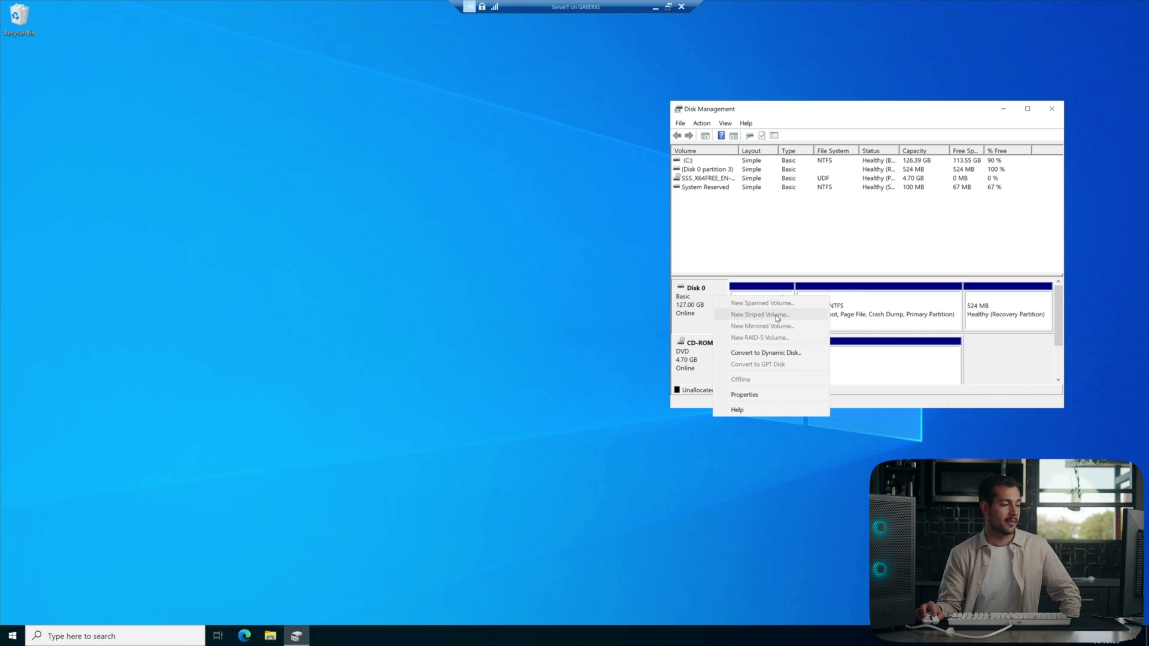
{"action": "left_click", "coordinate": [700, 310]}
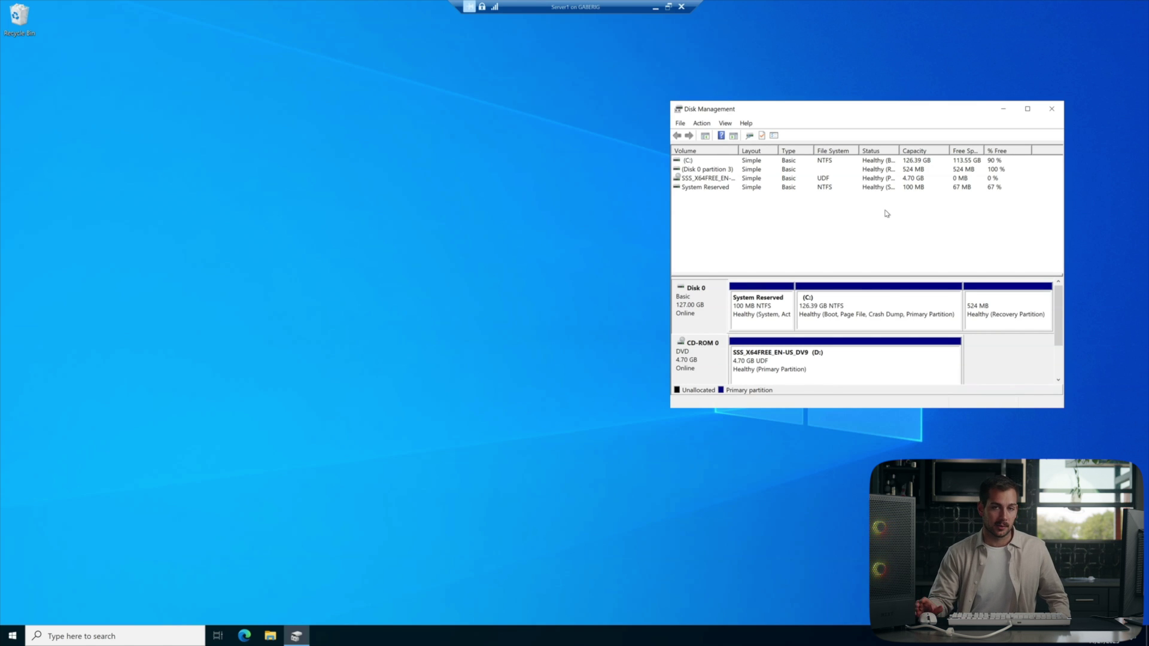
{"action": "left_click", "coordinate": [1052, 109]}
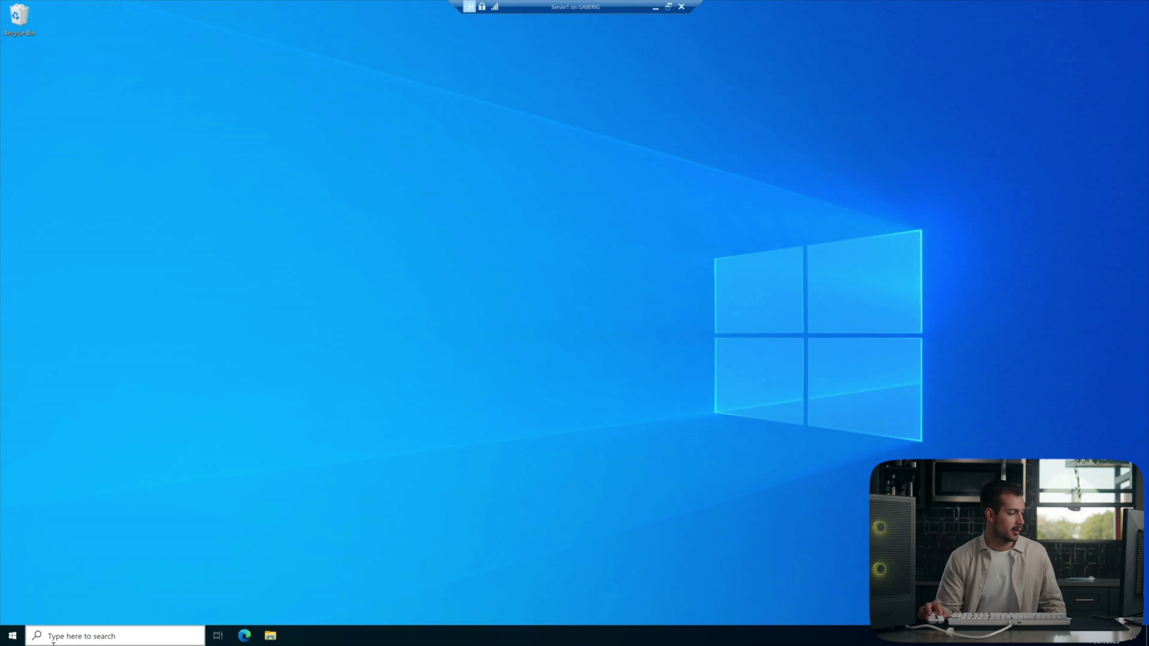
Open Command Prompt as administrator and move its window up and right.
{"action": "left_click", "coordinate": [13, 635]}
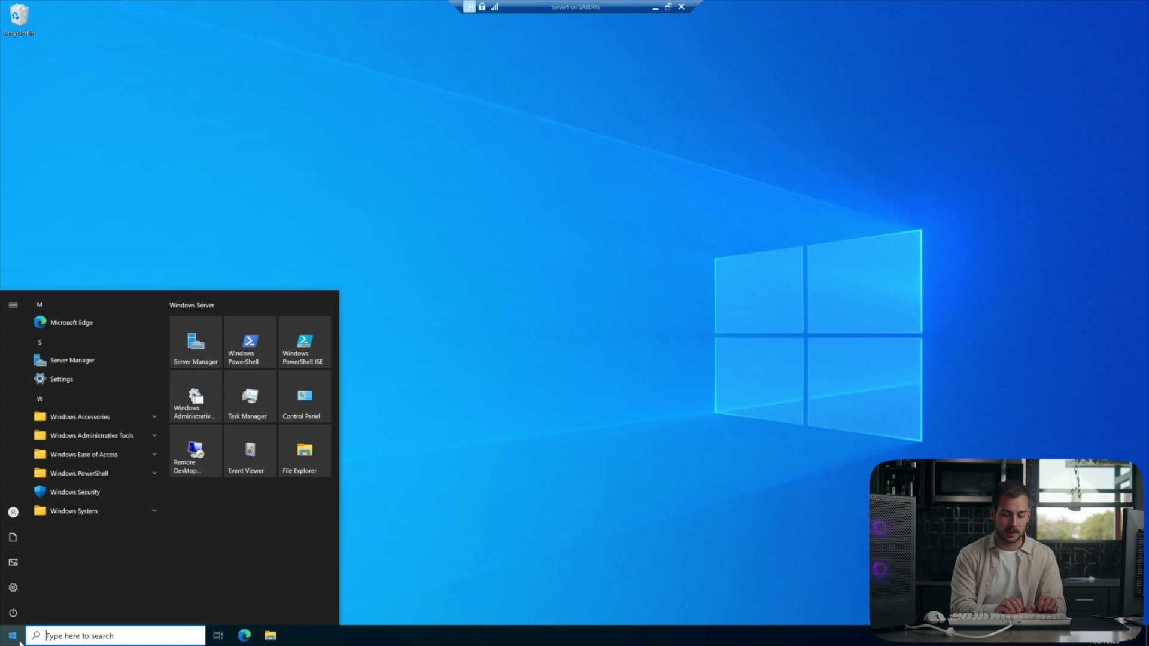
{"action": "type", "text": "cmd"}
{"action": "right_click", "coordinate": [189, 359]}
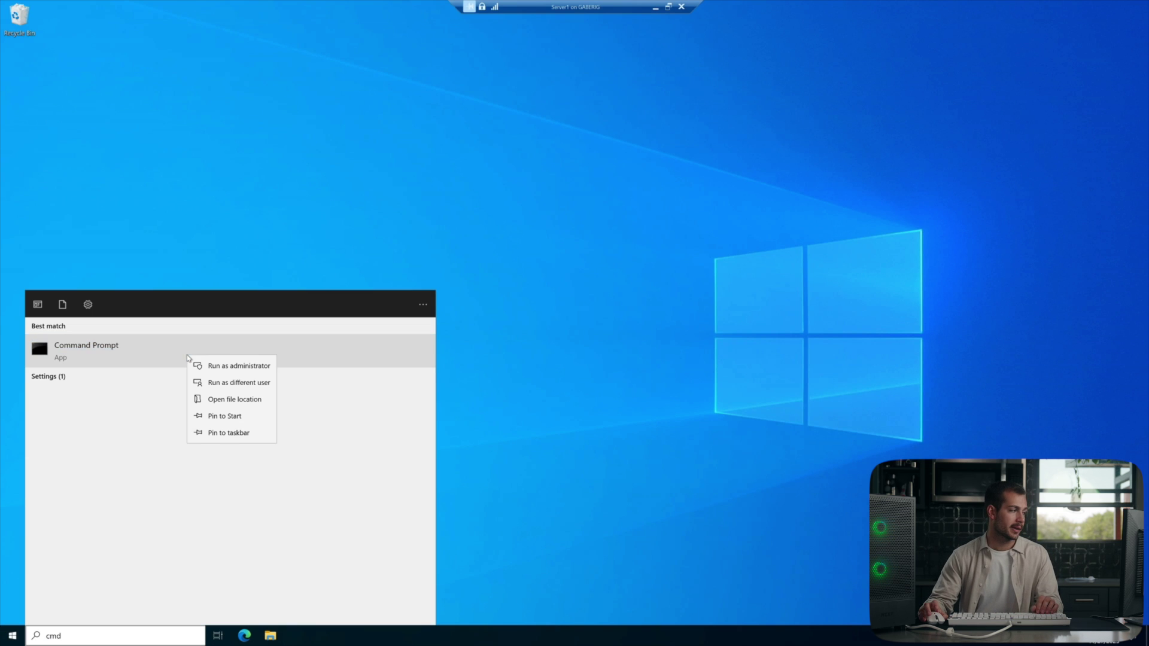
{"action": "left_click", "coordinate": [239, 365]}
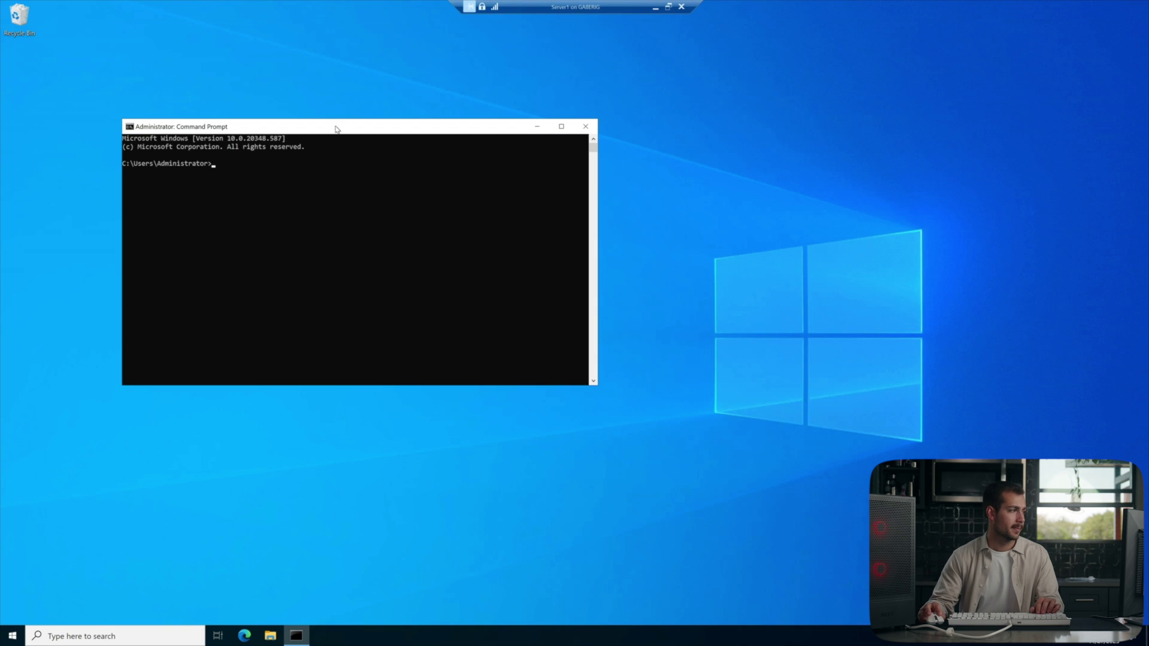
{"action": "left_click_drag", "start_coordinate": [337, 128], "coordinate": [653, 109]}
{"action": "type", "text": "disk"}
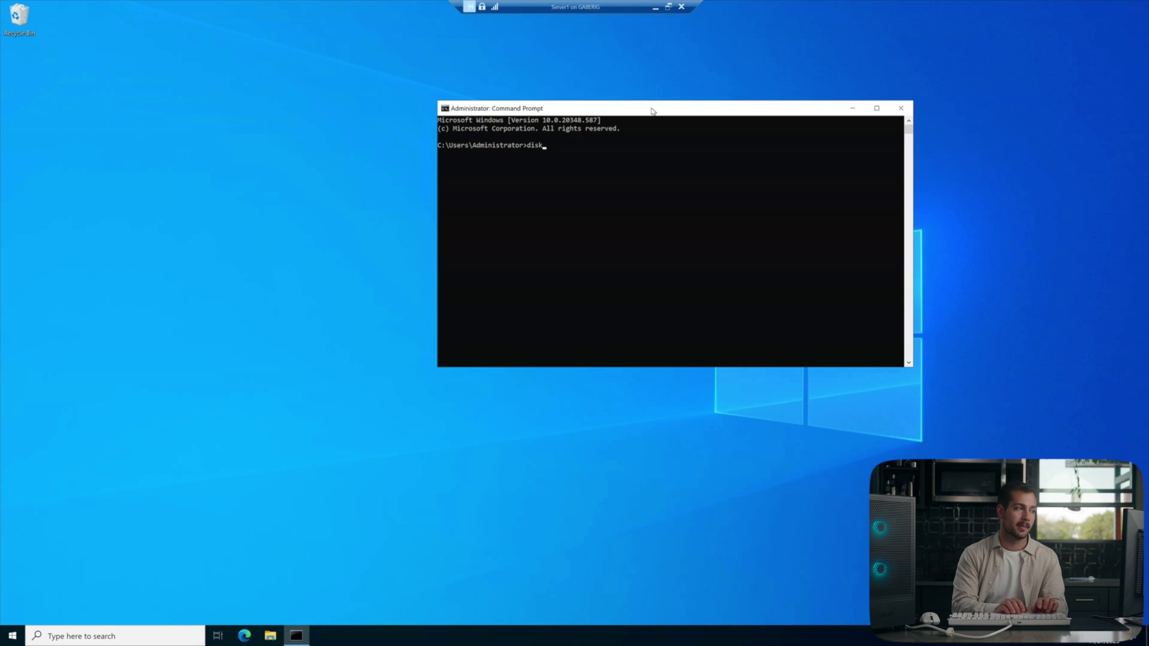
{"action": "type", "text": "part"}
Start diskpart and display its list of available commands.
{"action": "key", "text": "Return"}
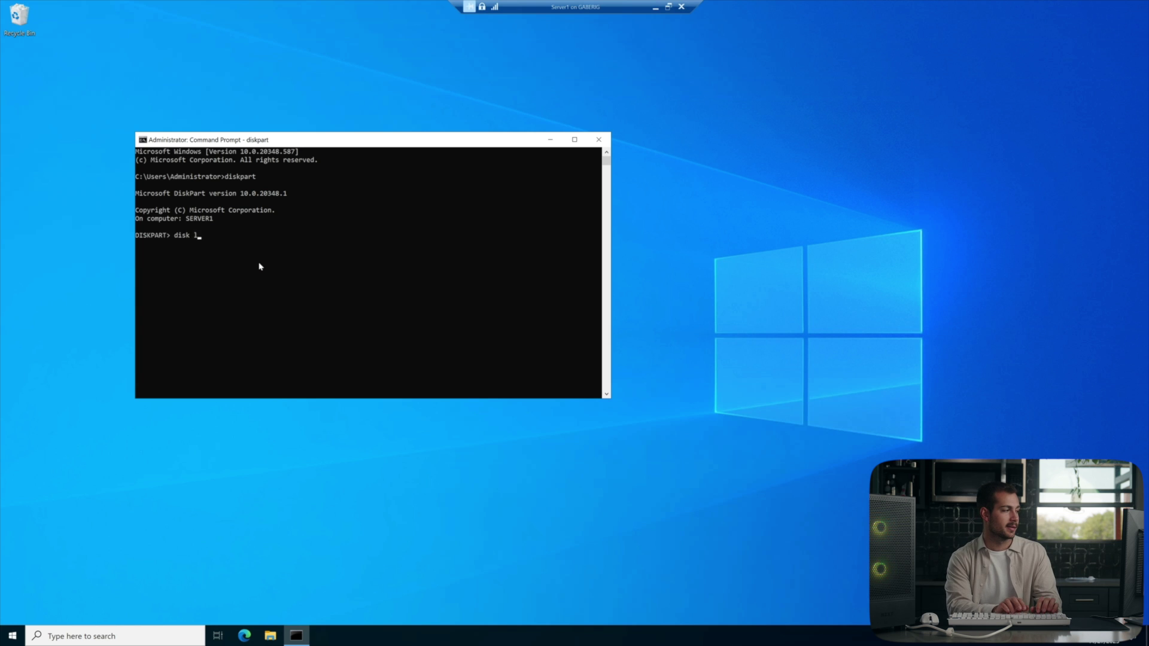
{"action": "key", "text": "Return"}
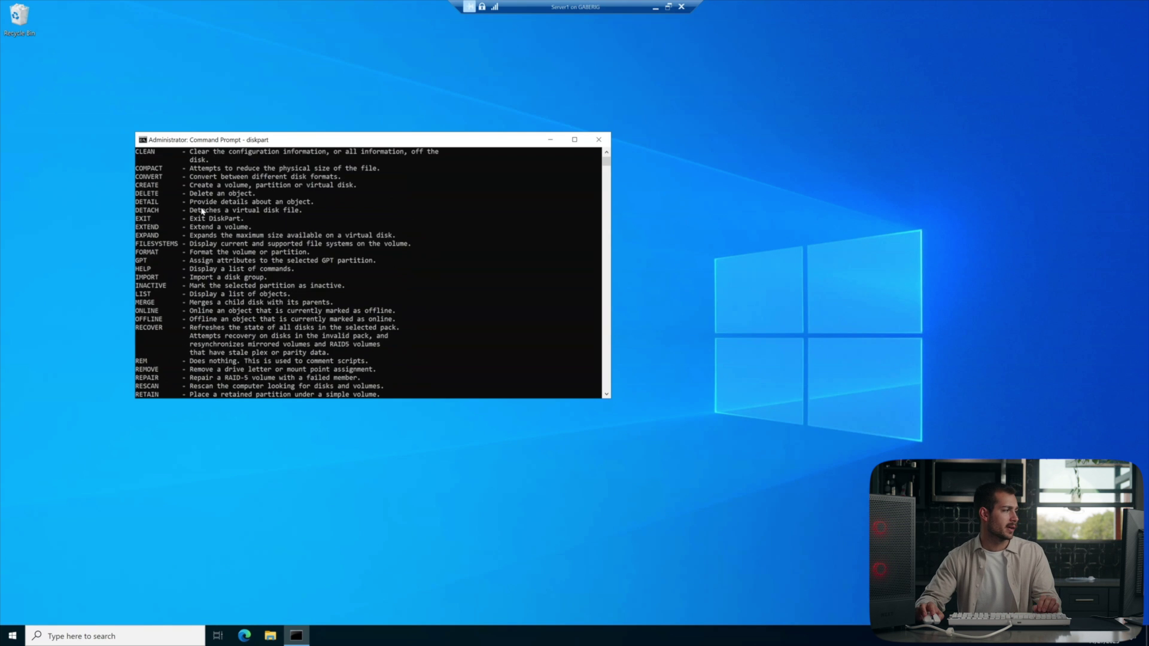
{"action": "scroll", "coordinate": [202, 212], "scroll_direction": "up", "scroll_amount": 5}
{"action": "scroll", "coordinate": [202, 212], "scroll_direction": "up", "scroll_amount": 3}
{"action": "scroll", "coordinate": [215, 229], "scroll_direction": "down", "scroll_amount": 5}
{"action": "scroll", "coordinate": [215, 229], "scroll_direction": "down", "scroll_amount": 5}
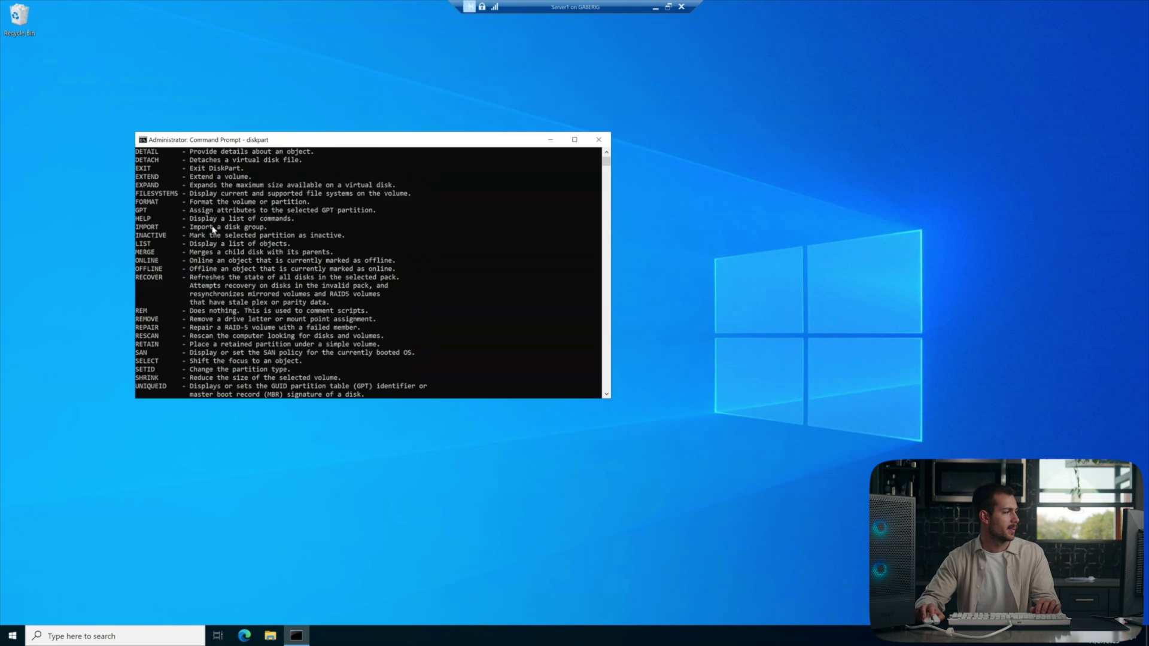
{"action": "scroll", "coordinate": [215, 229], "scroll_direction": "down", "scroll_amount": 3}
{"action": "scroll", "coordinate": [248, 250], "scroll_direction": "down", "scroll_amount": 3}
{"action": "scroll", "coordinate": [247, 250], "scroll_direction": "up", "scroll_amount": 3}
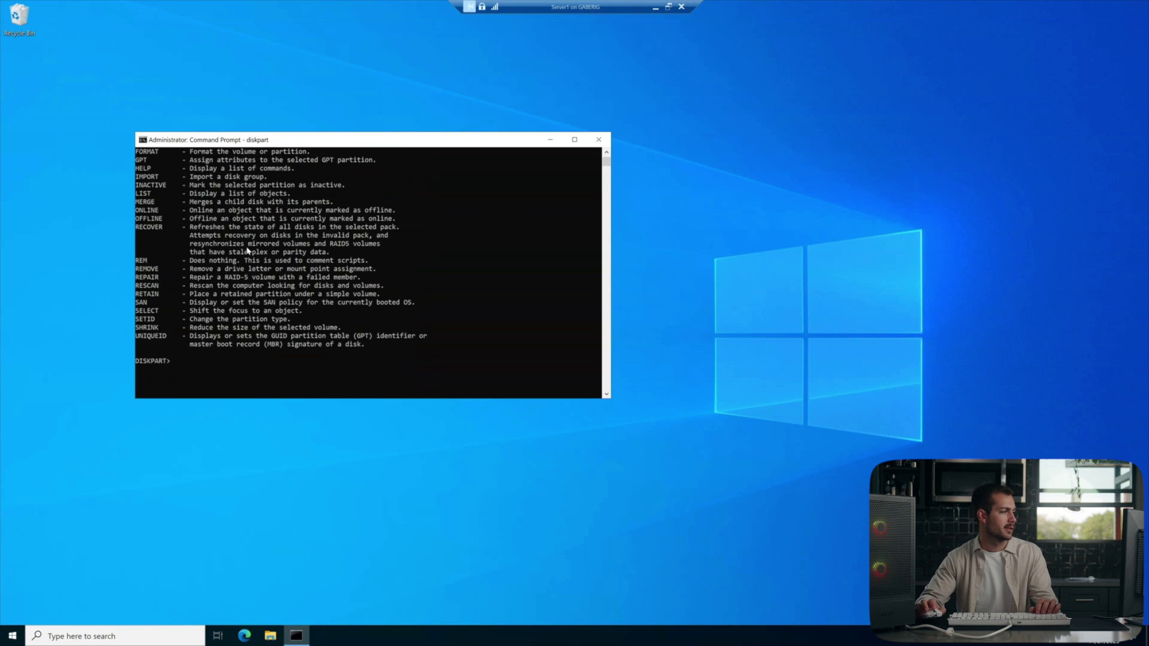
{"action": "scroll", "coordinate": [270, 287], "scroll_direction": "down", "scroll_amount": 3}
{"action": "left_click", "coordinate": [177, 340]}
Select disk 0 and then volume 0 in diskpart.
{"action": "left_click", "coordinate": [194, 345]}
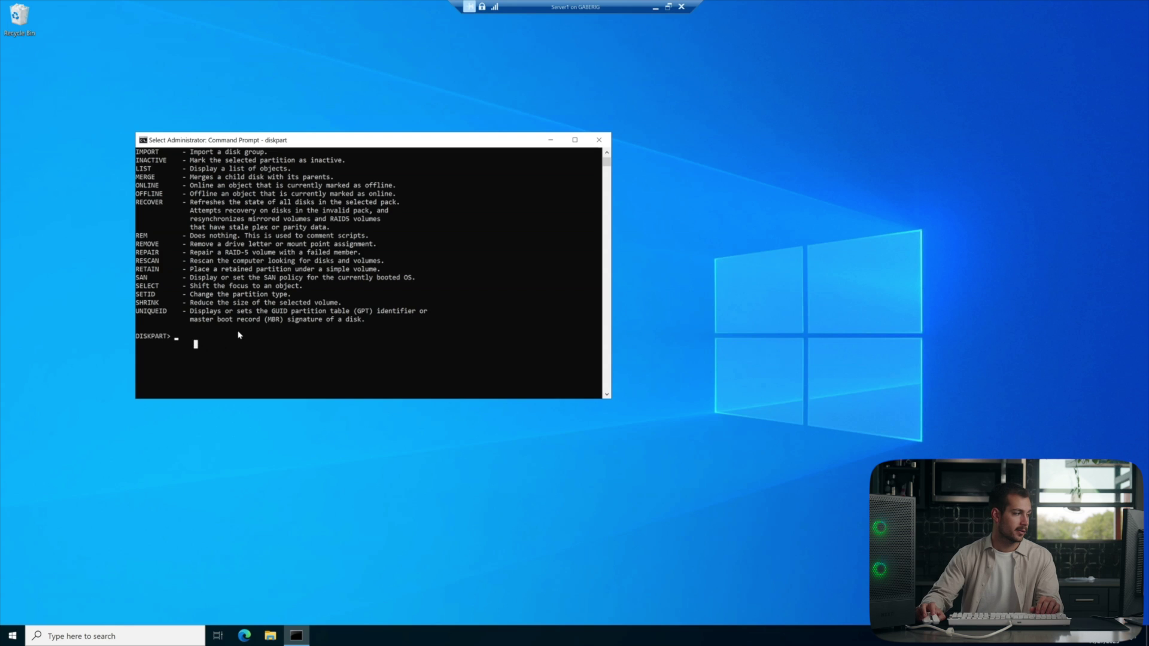
{"action": "type", "text": "select disk 0"}
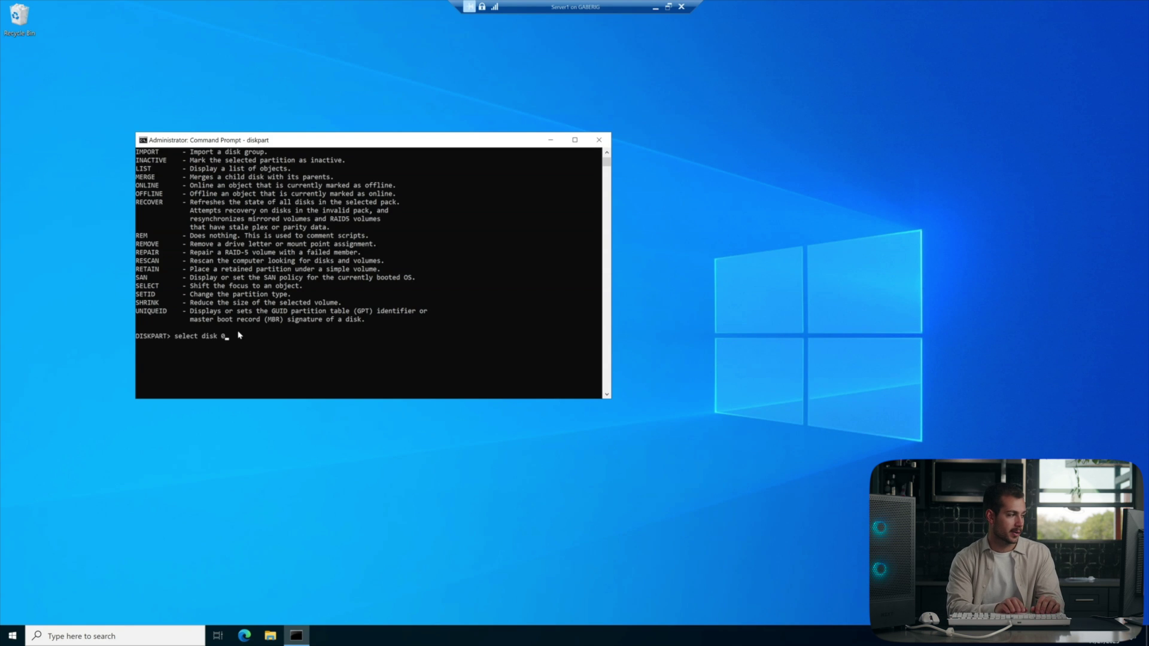
{"action": "key", "text": "Return"}
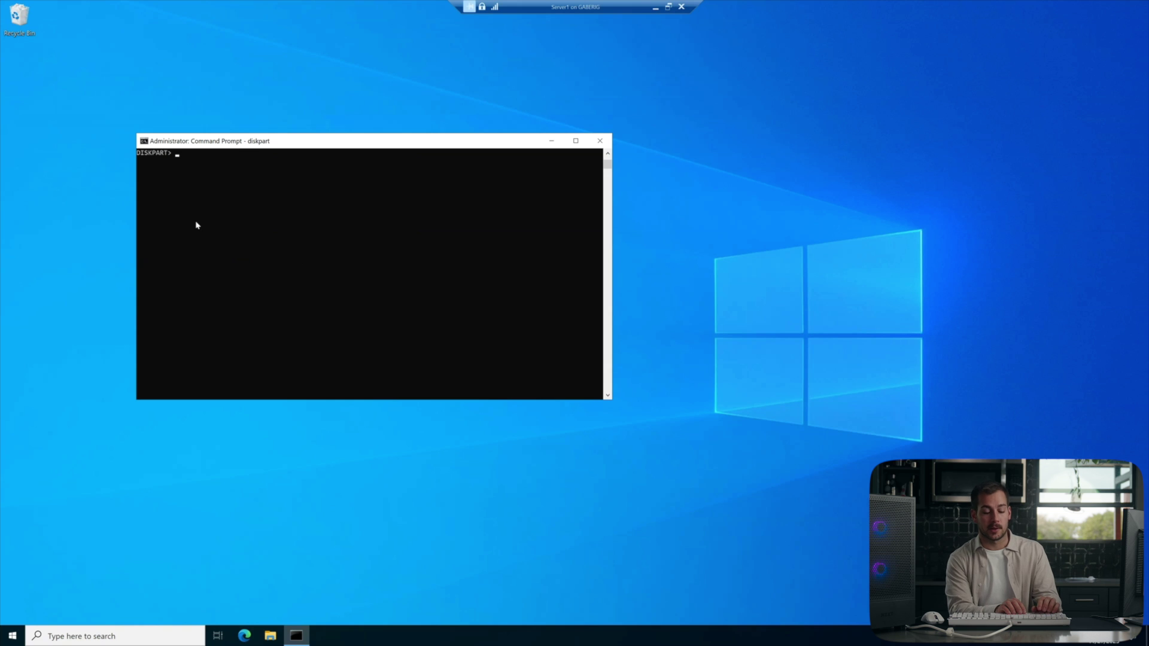
{"action": "type", "text": "select volume 0"}
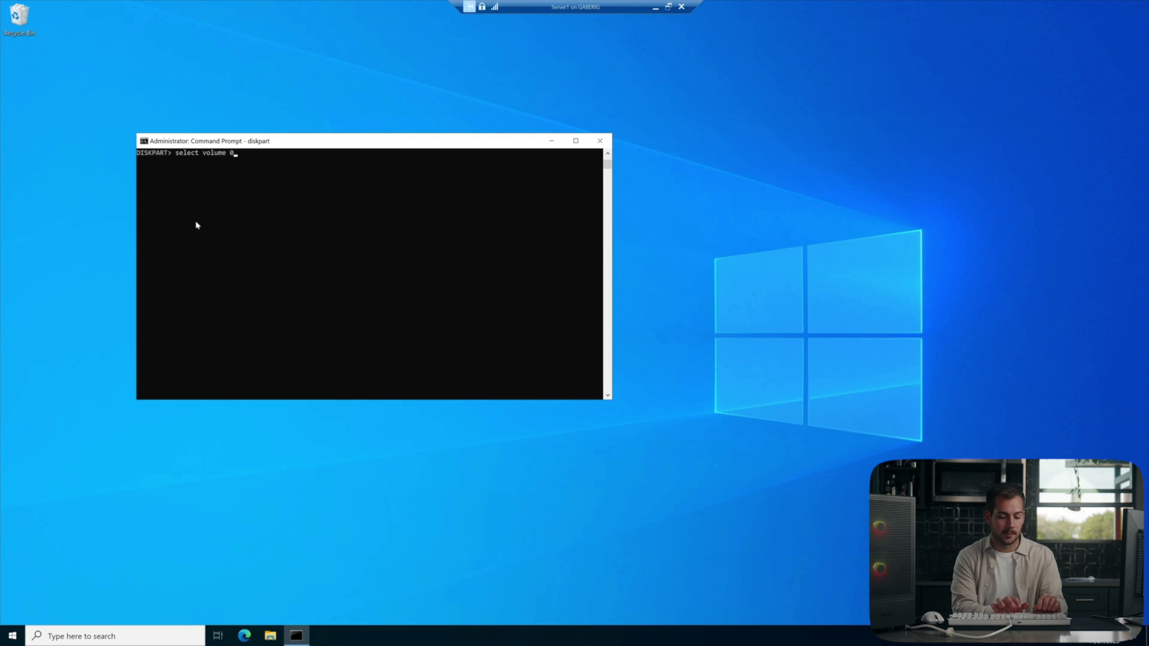
{"action": "key", "text": "Return"}
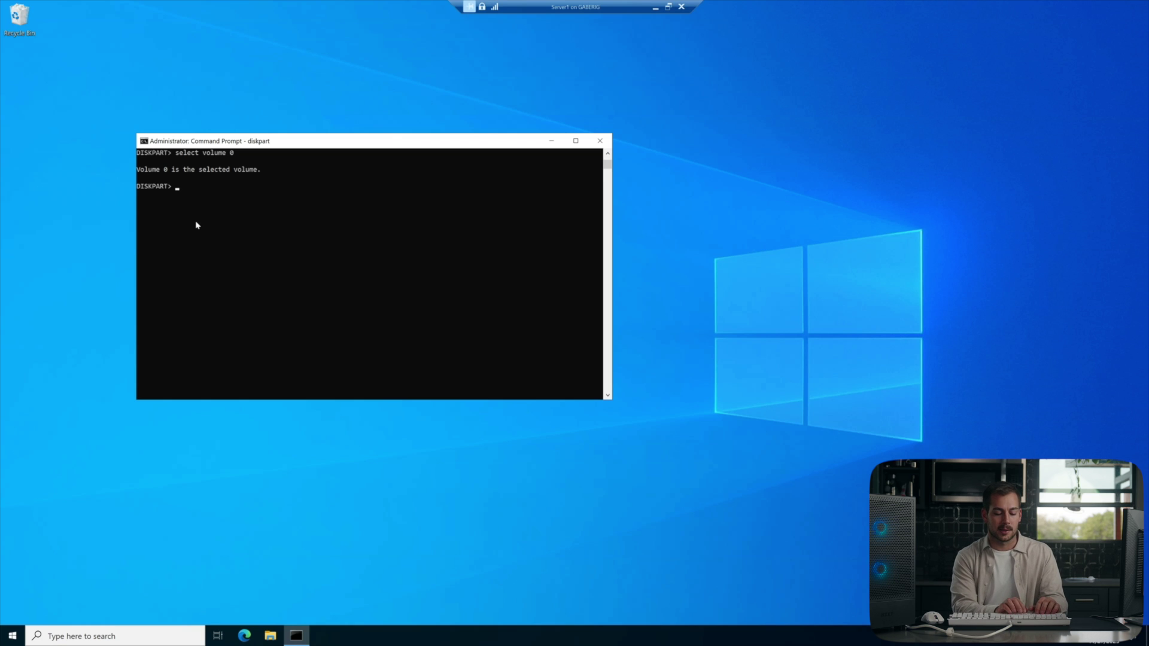
{"action": "type", "text": "shr"}
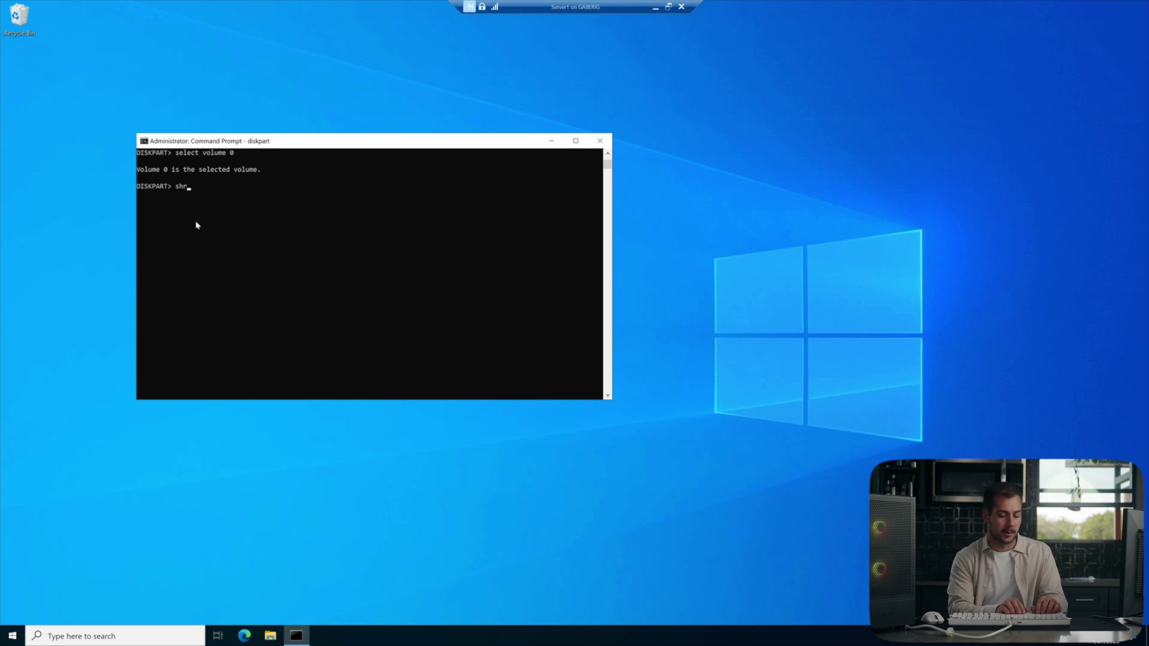
{"action": "type", "text": "ink desired="}
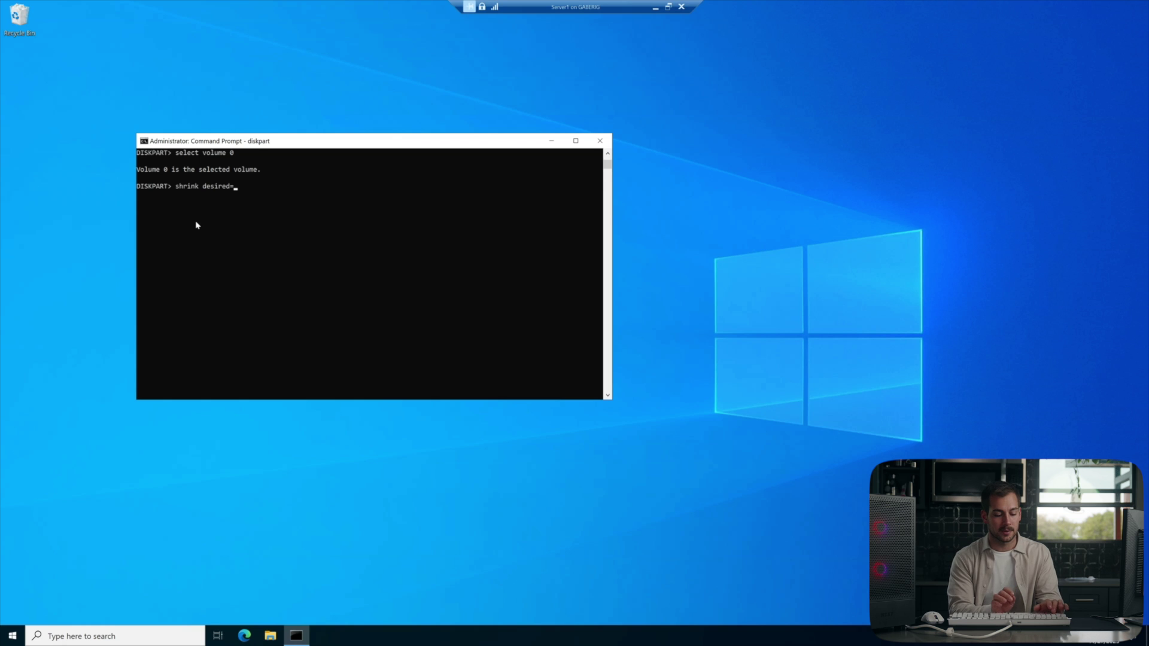
{"action": "type", "text": "240"}
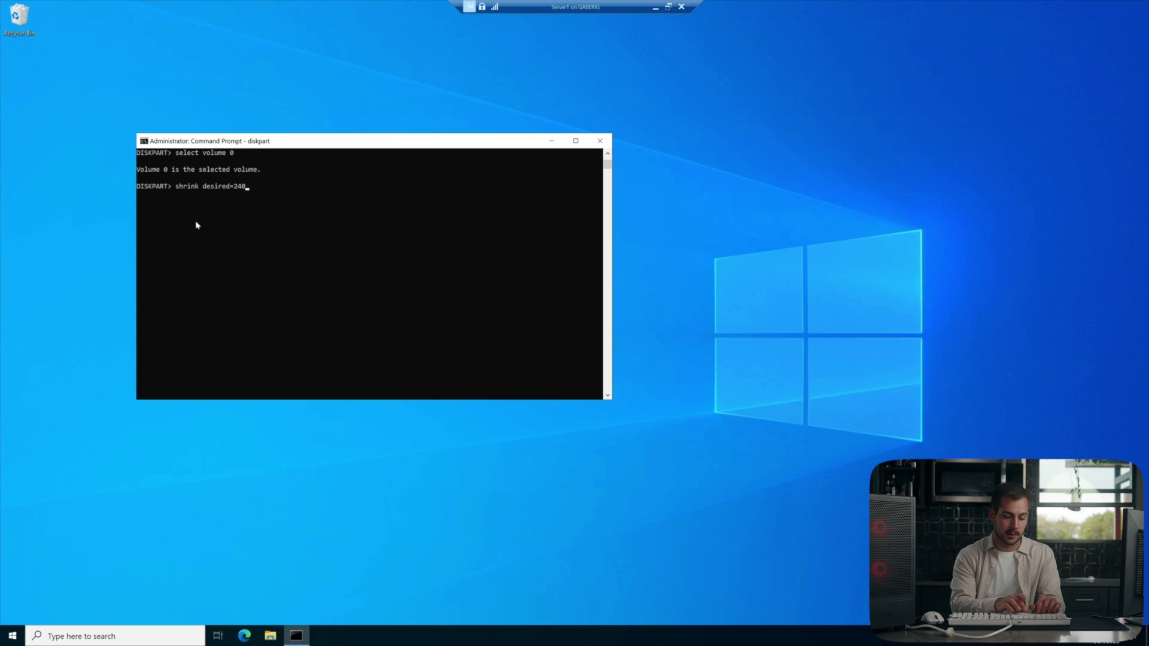
{"action": "type", "text": "75"}
Attempt 'shrink desired=24075' on volume 0, which fails as unsupported.
{"action": "key", "text": "Return"}
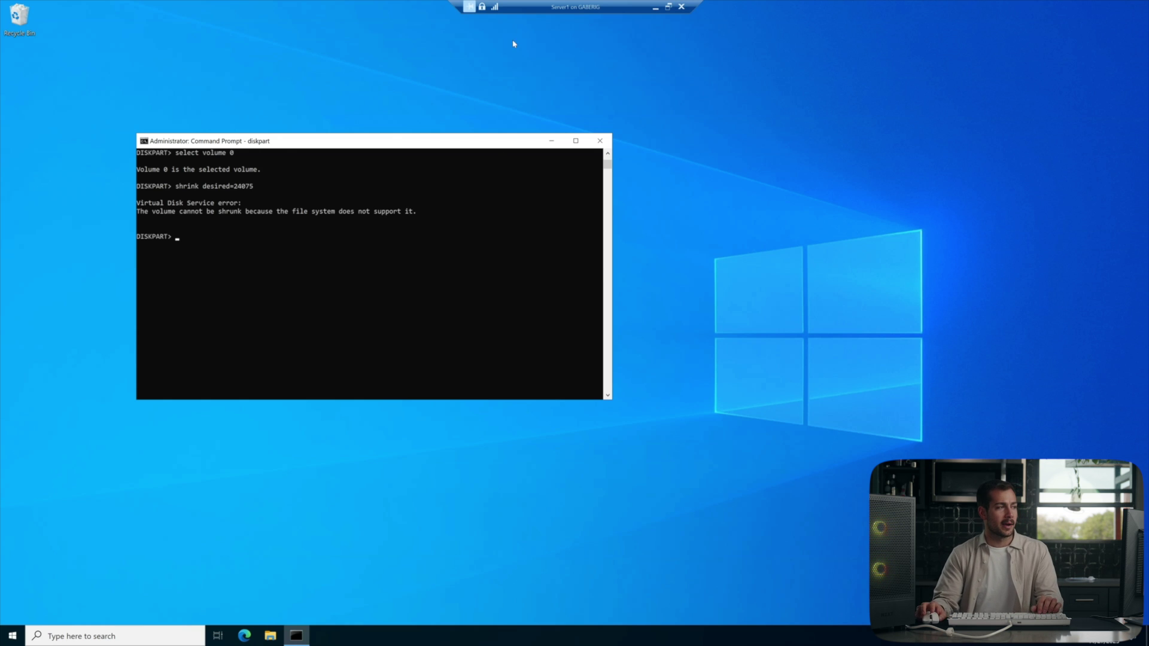
{"action": "left_click_drag", "start_coordinate": [332, 144], "coordinate": [588, 148]}
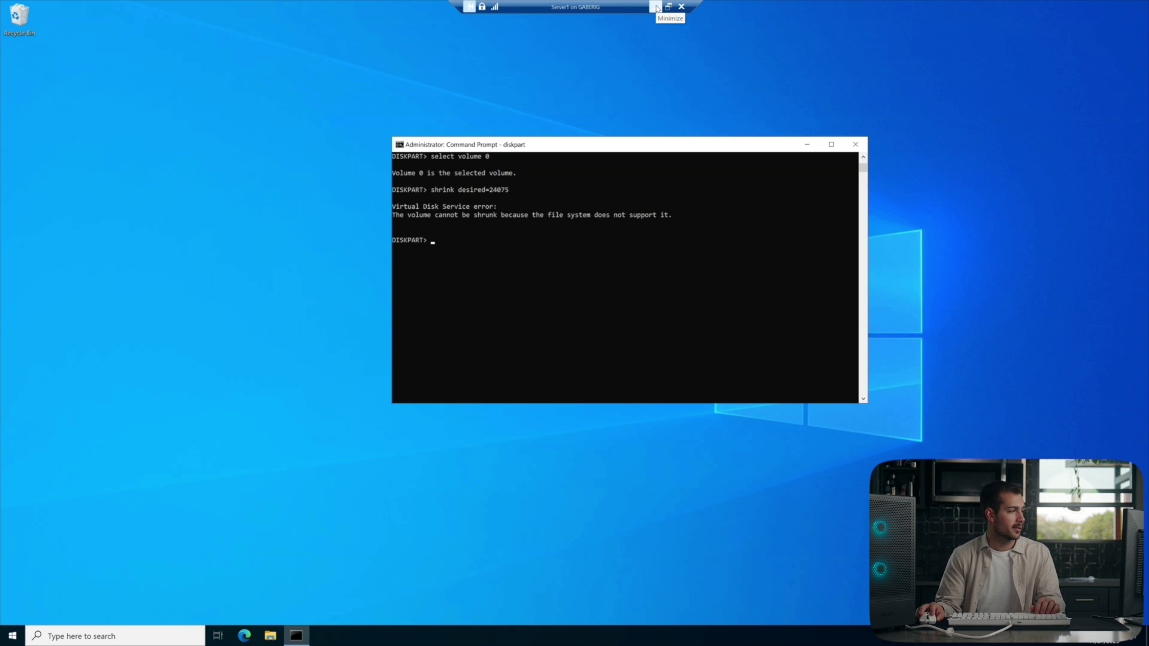
{"action": "left_click", "coordinate": [568, 364]}
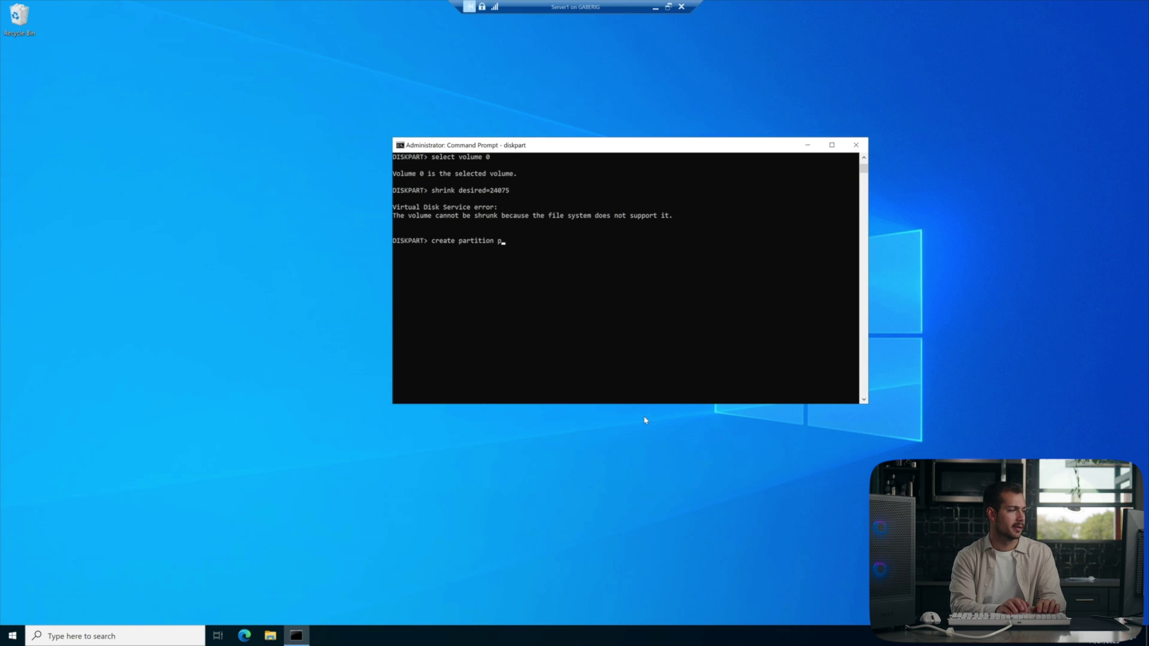
{"action": "type", "text": "rimary size=24075"}
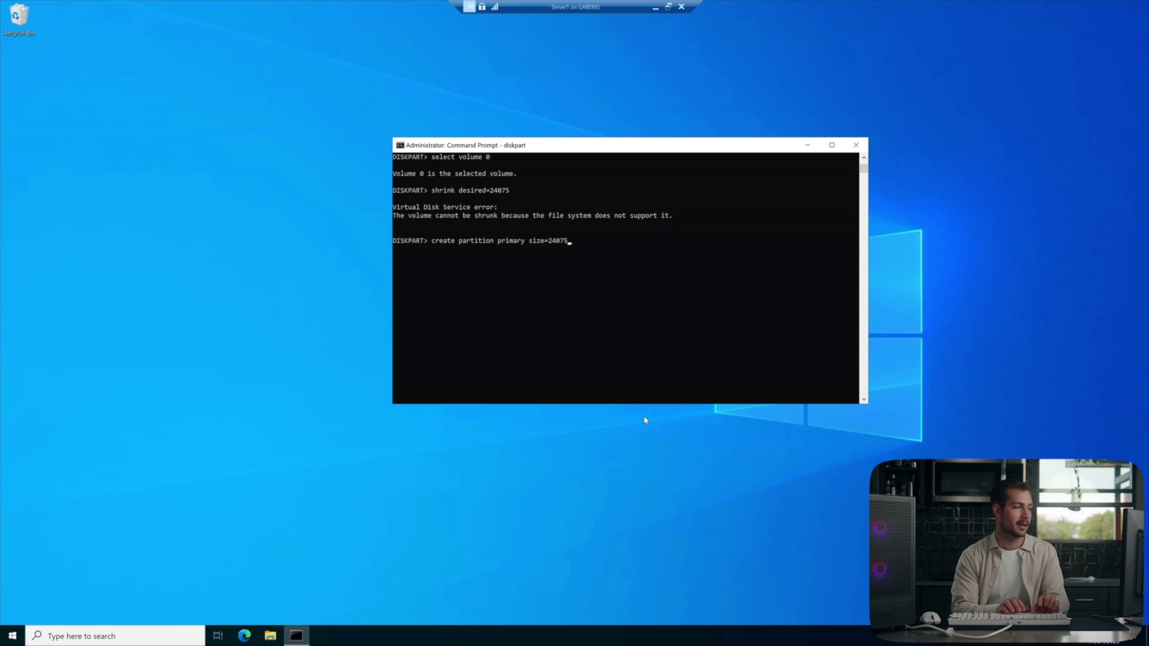
Run 'create partition primary size=24075', which fails because no disk is selected.
{"action": "key", "text": "Return"}
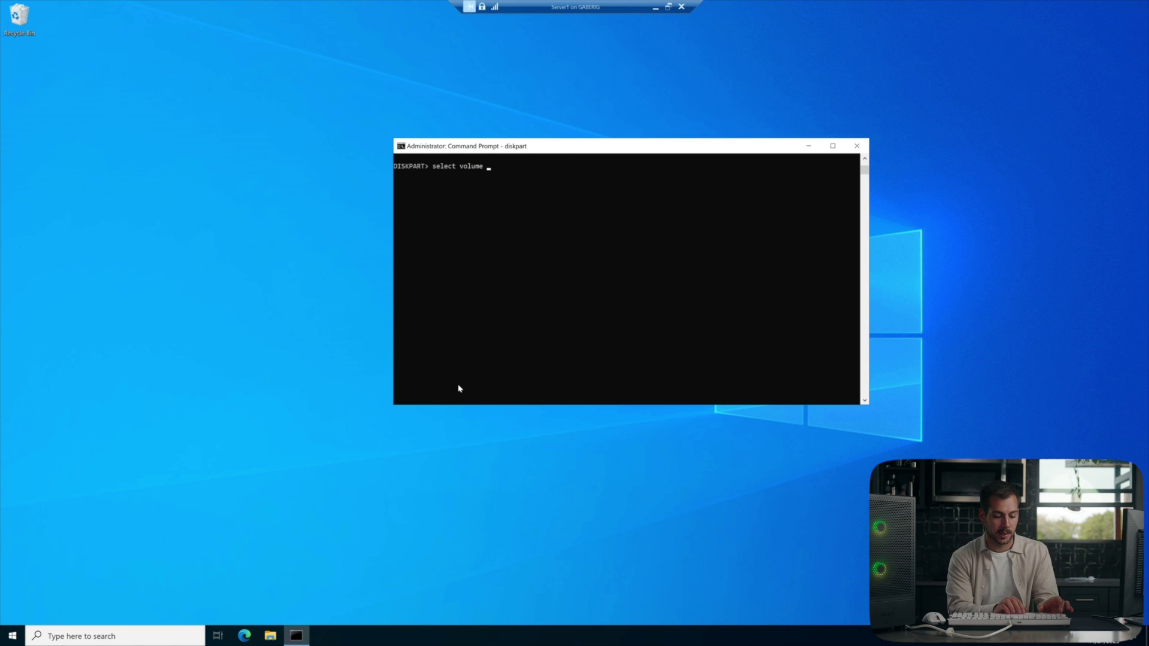
{"action": "type", "text": "1"}
Select volume 1 and try assigning letter G and a quick NTFS format; both fail.
{"action": "key", "text": "Return"}
{"action": "type", "text": "ASSIGN LETTER=G"}
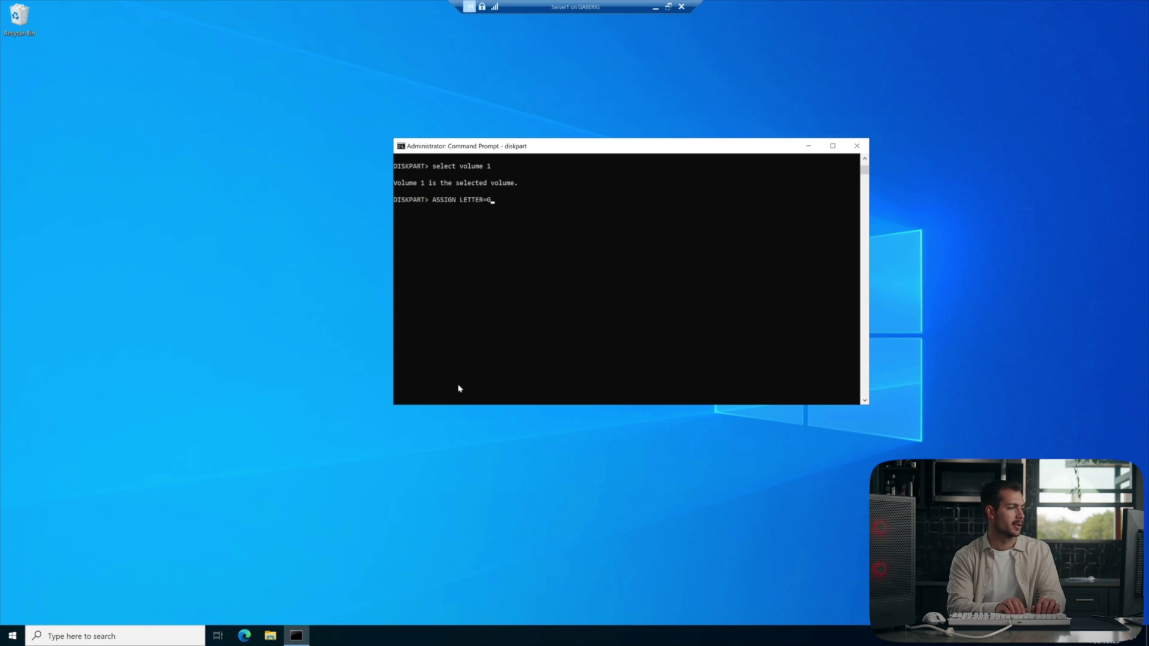
{"action": "key", "text": "Return"}
{"action": "type", "text": "select volume 1"}
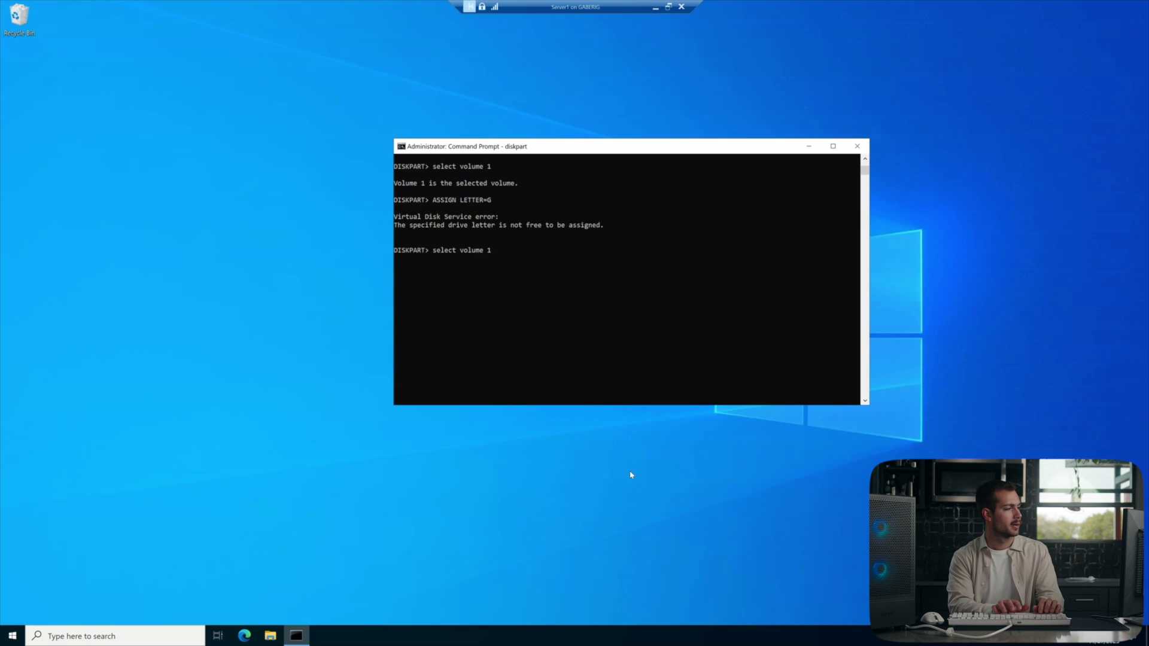
{"action": "key", "text": "Return"}
{"action": "type", "text": "format fs=ntfs quick"}
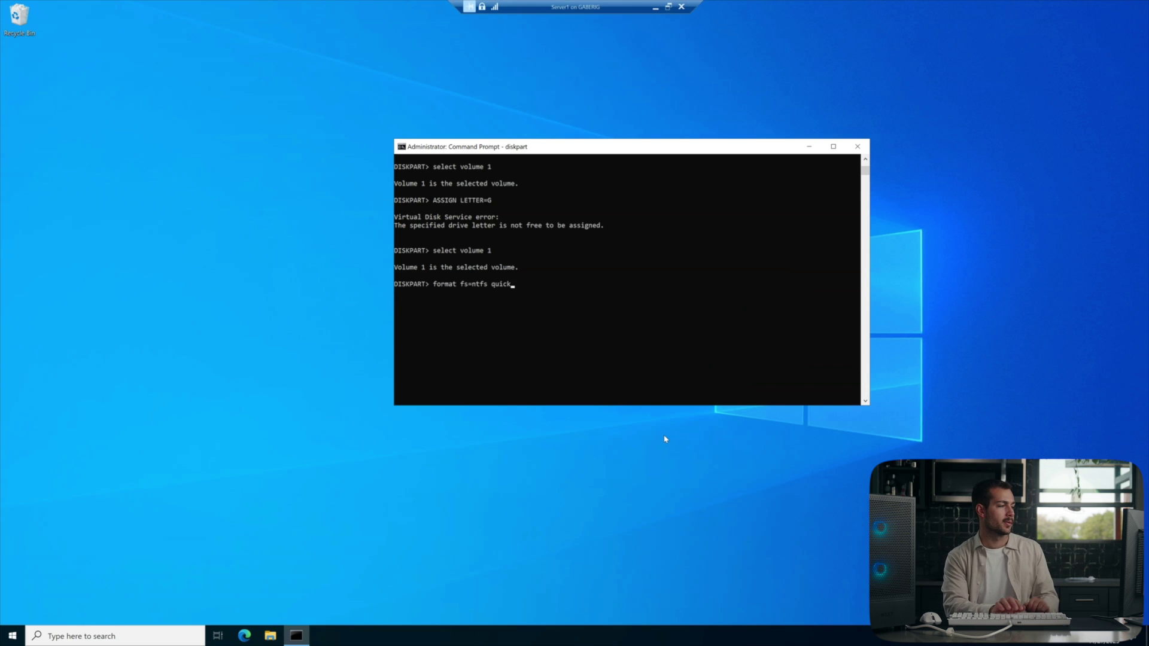
{"action": "key", "text": "Return"}
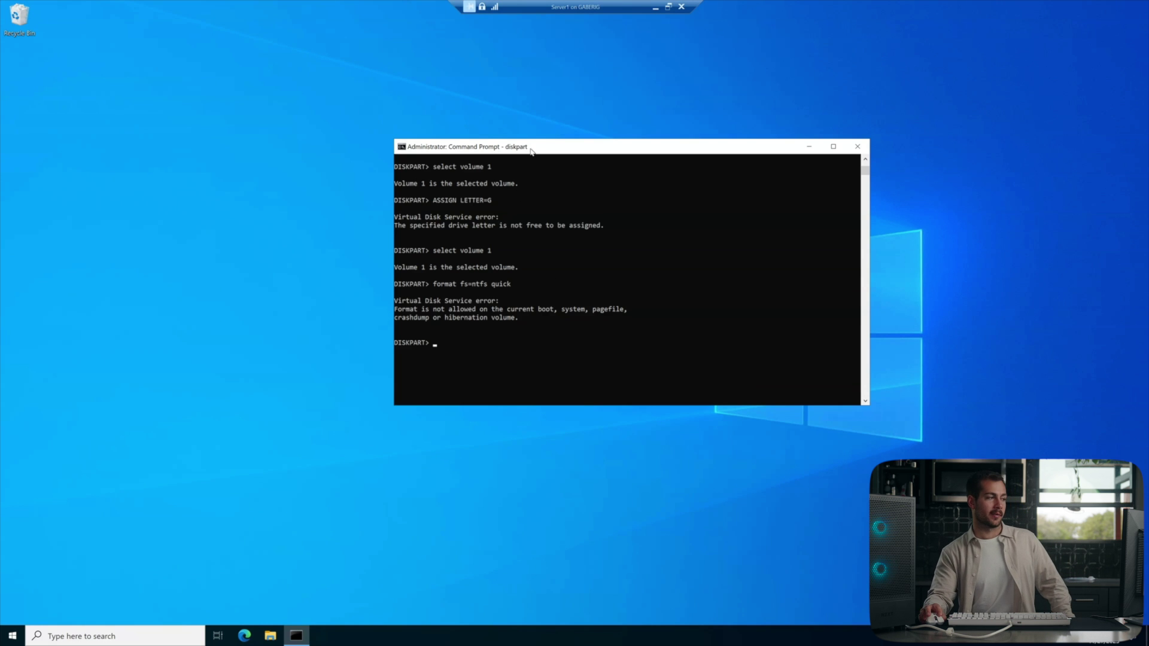
{"action": "left_click_drag", "start_coordinate": [533, 149], "coordinate": [336, 164]}
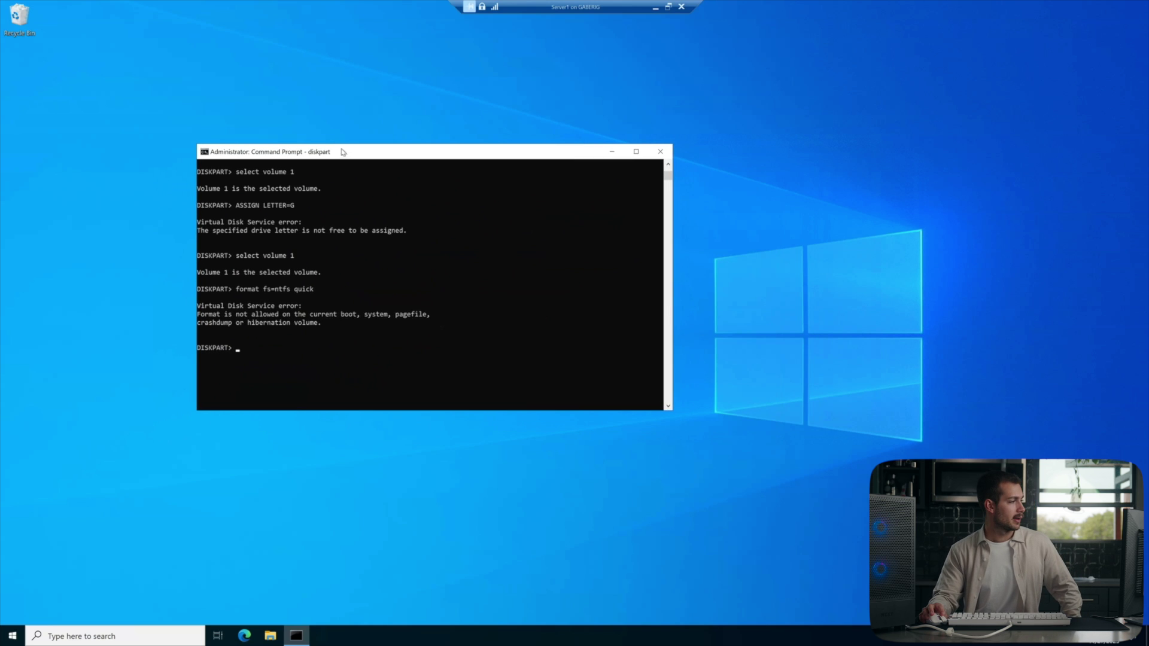
{"action": "left_click_drag", "start_coordinate": [336, 164], "coordinate": [477, 171]}
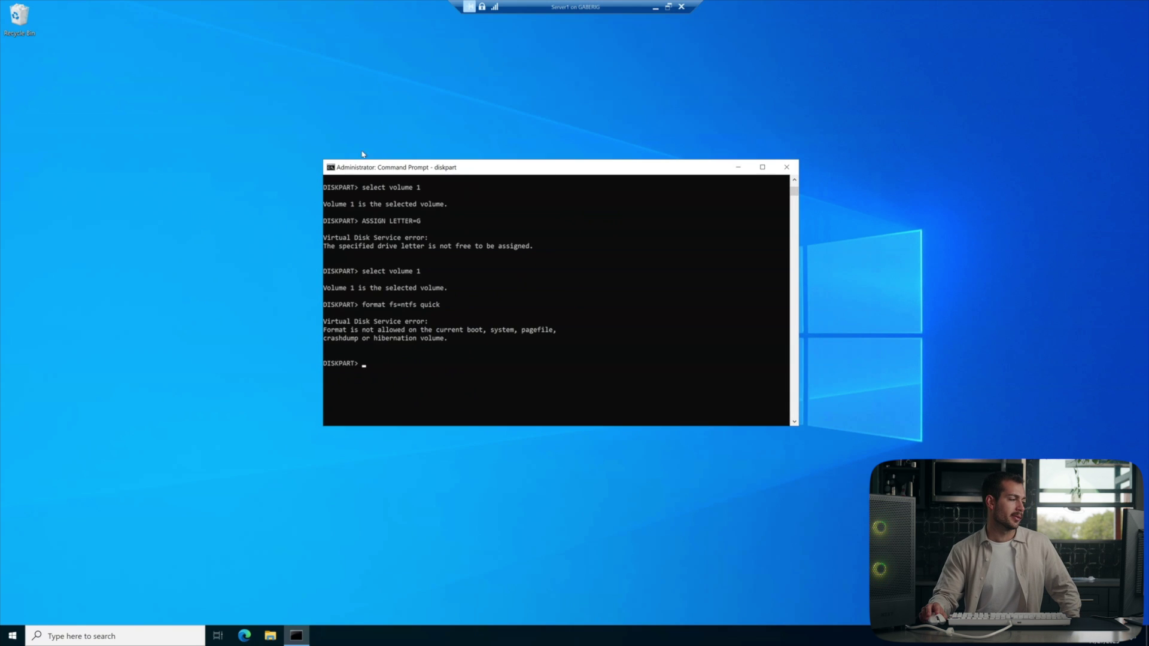
{"action": "key", "text": "Return"}
{"action": "key", "text": "Return"}
{"action": "key", "text": "Return"}
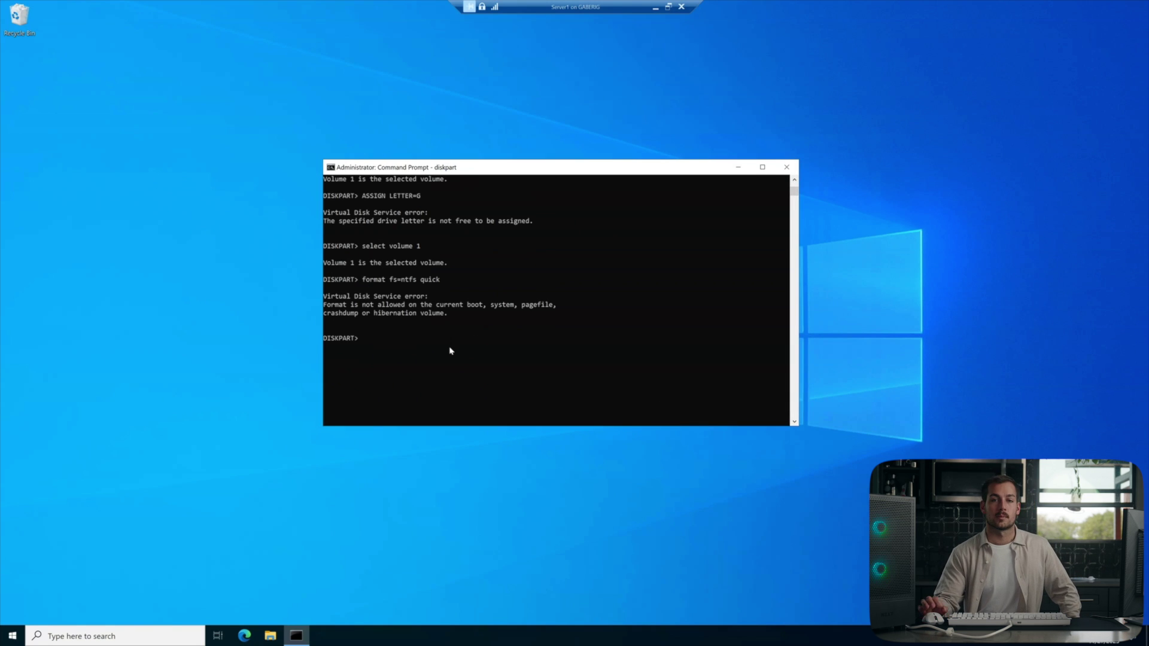